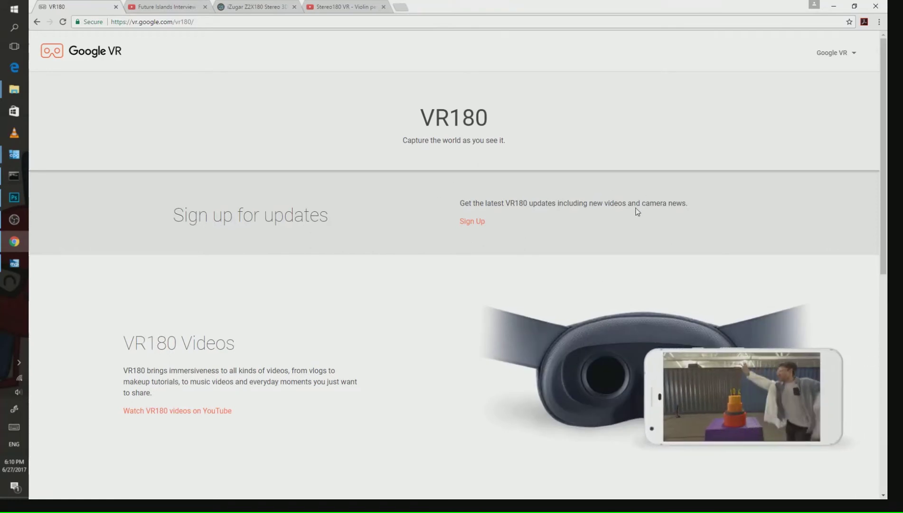
# - Look over the VR180 overview page, briefly highlighting '180' in its heading
pyautogui.scroll(-1, 520, 151)
pyautogui.scroll(1, 484, 157)
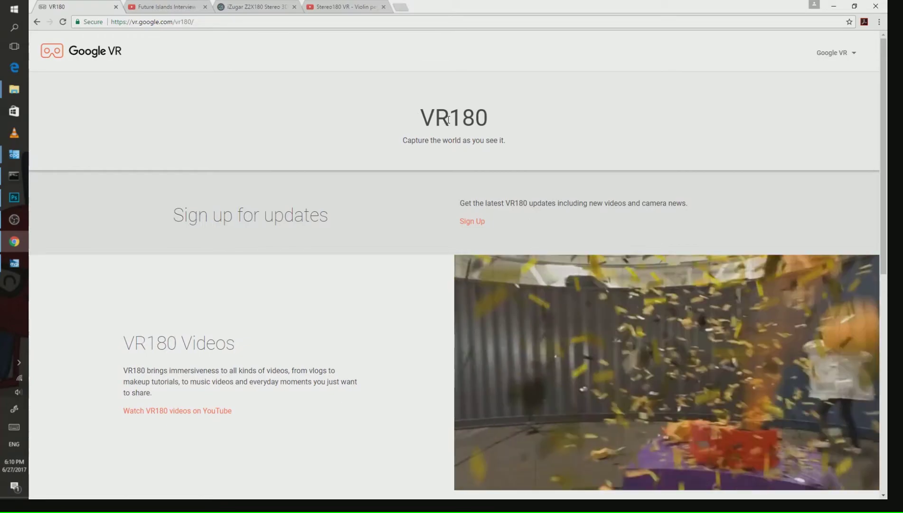
pyautogui.moveTo(448, 120); pyautogui.dragTo(490, 121)
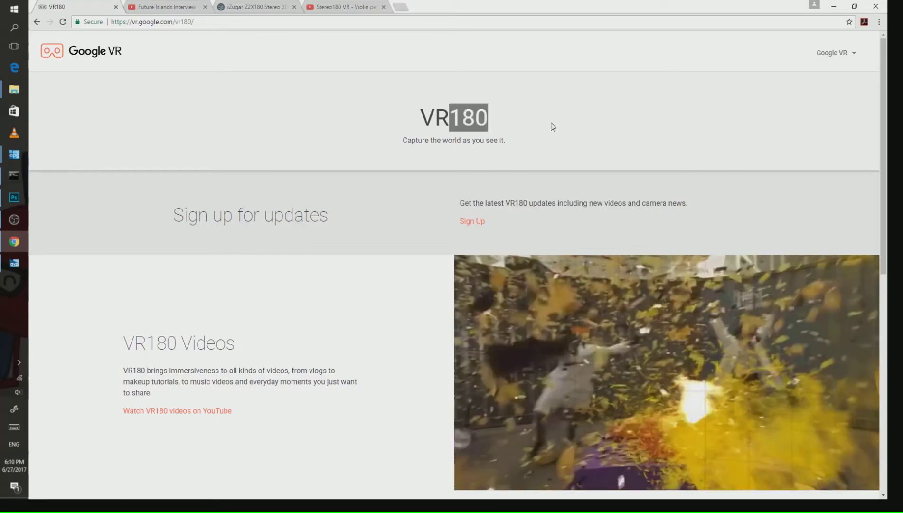
pyautogui.click(476, 142)
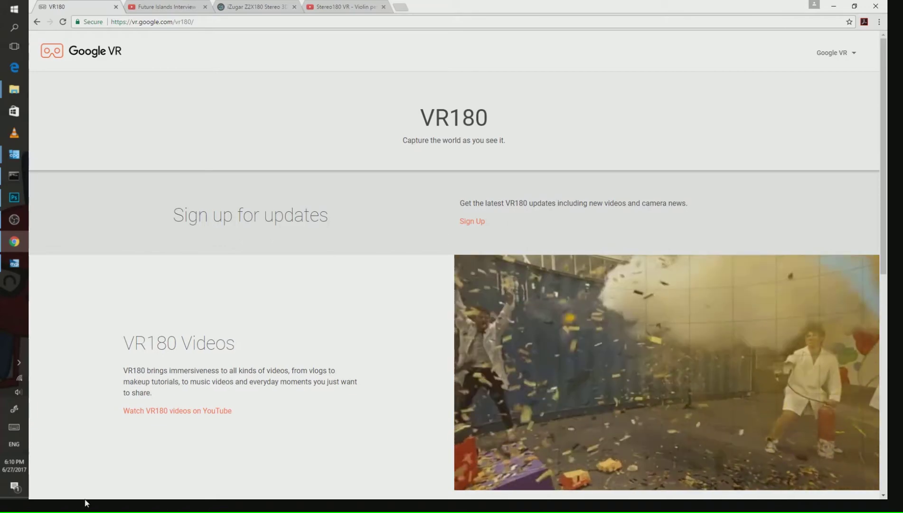
pyautogui.scroll(-3, 133, 470)
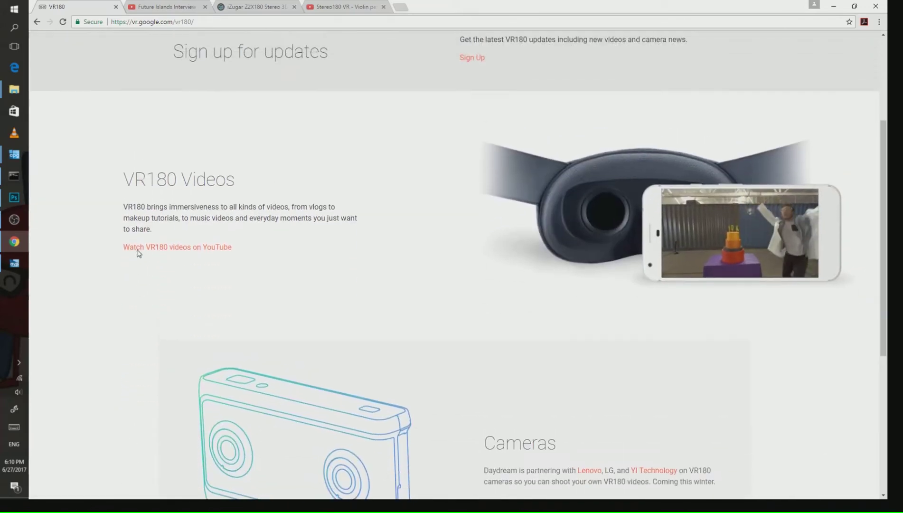
pyautogui.scroll(1, 137, 253)
# - Glance at the Future Islands Interview video, then scroll the iZugar Z2XL180 product page
pyautogui.click(147, 8)
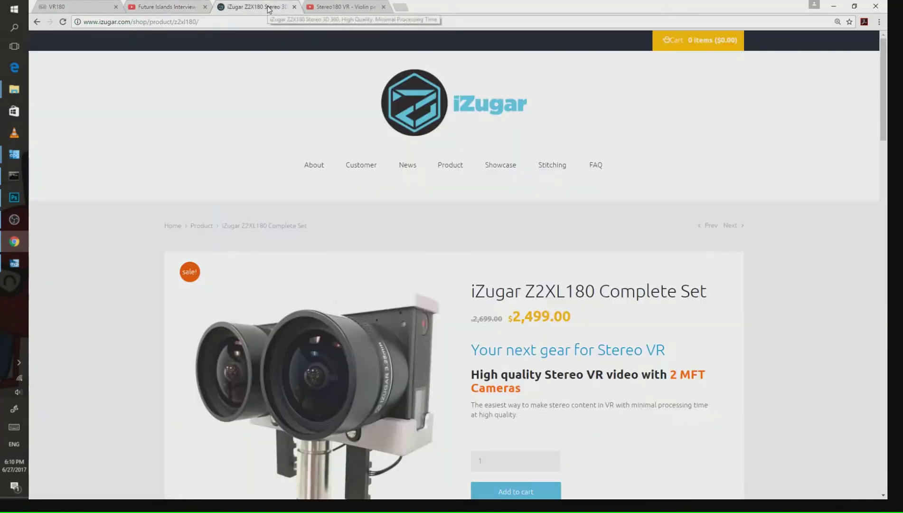
pyautogui.click(260, 7)
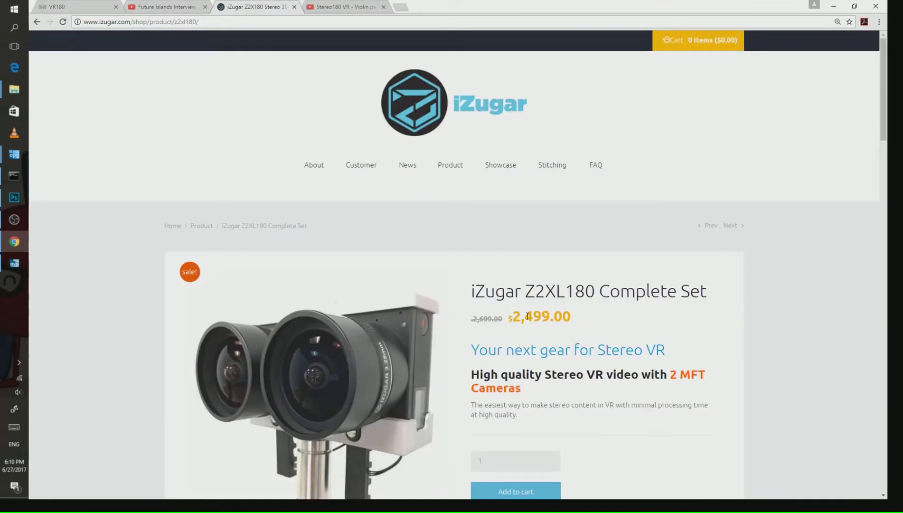
pyautogui.scroll(-2, 440, 328)
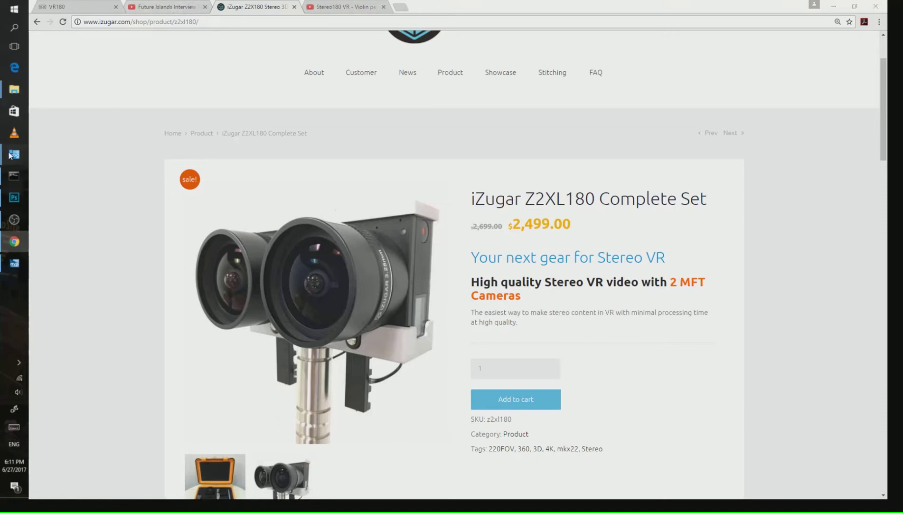
# - Drag L-EYED1152 and R-EYED9705 from the Z2XL180 tutorial folder into Autopano's Input videos
pyautogui.click(14, 262)
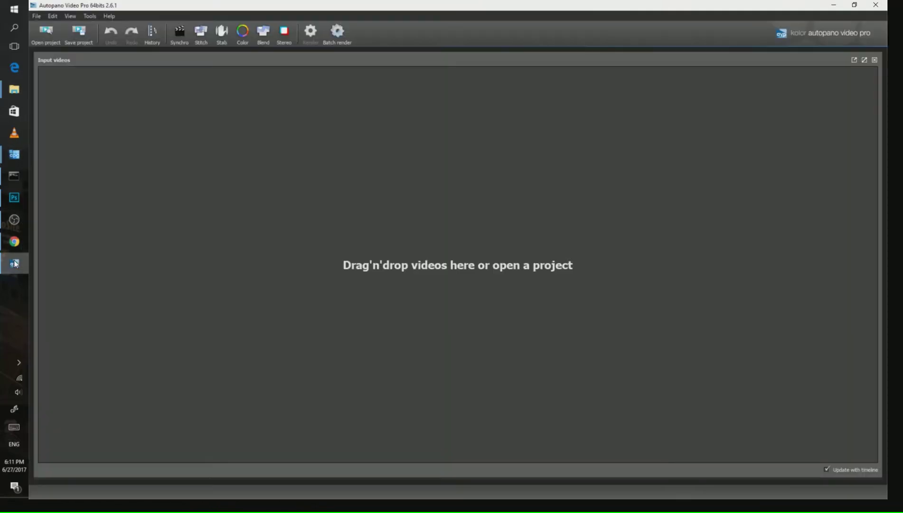
pyautogui.moveTo(17, 93)
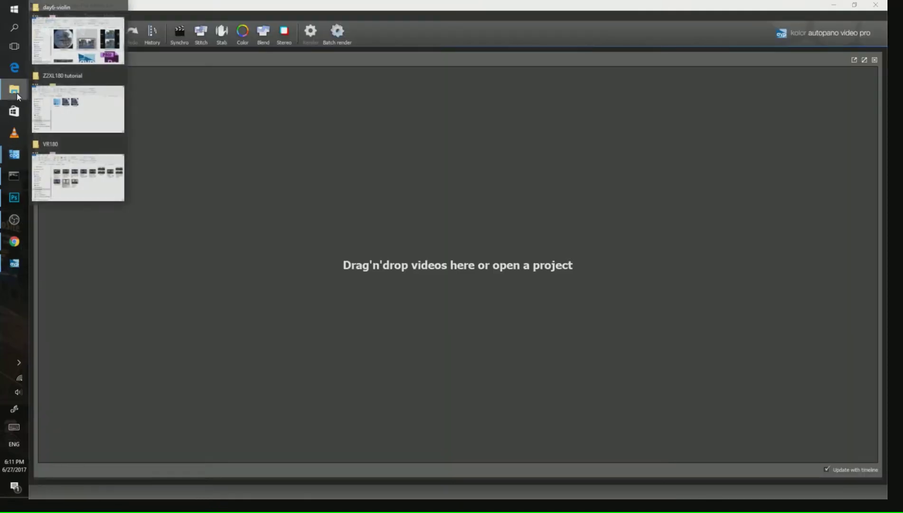
pyautogui.click(101, 125)
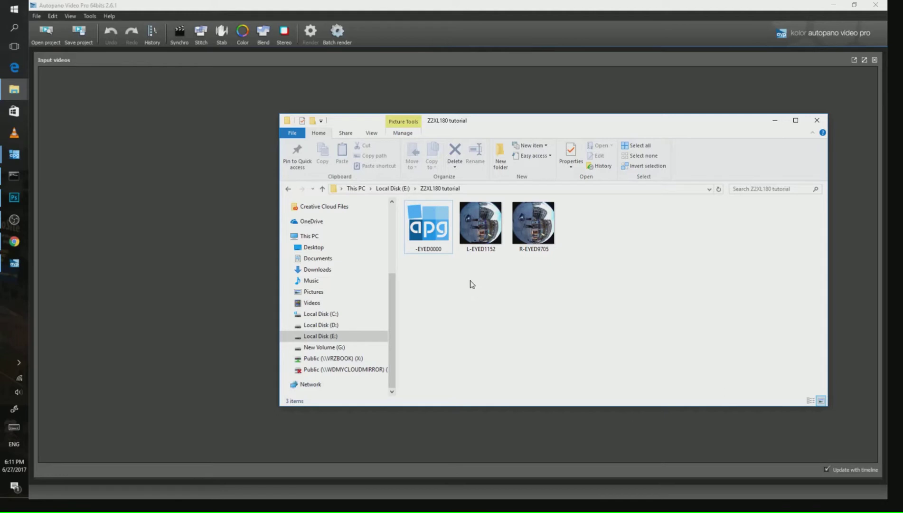
pyautogui.moveTo(471, 283); pyautogui.dragTo(547, 227)
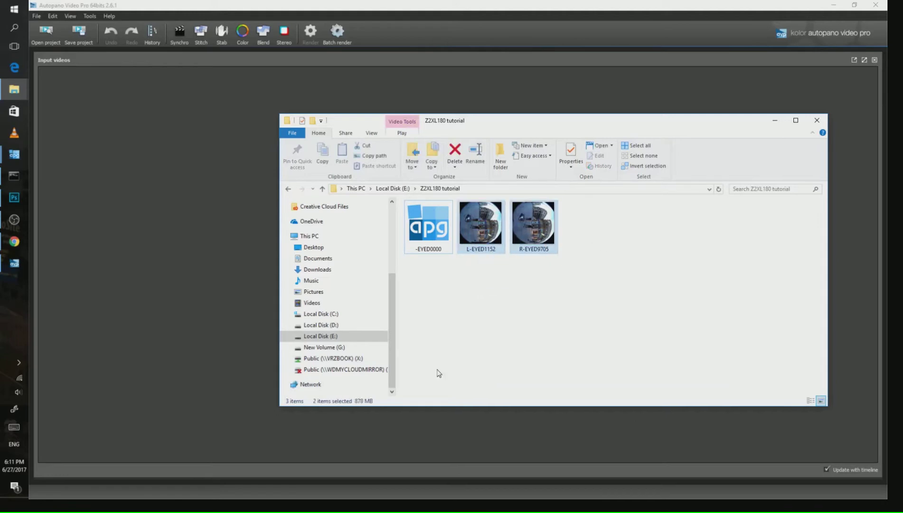
pyautogui.moveTo(488, 232); pyautogui.dragTo(158, 269)
pyautogui.click(148, 216)
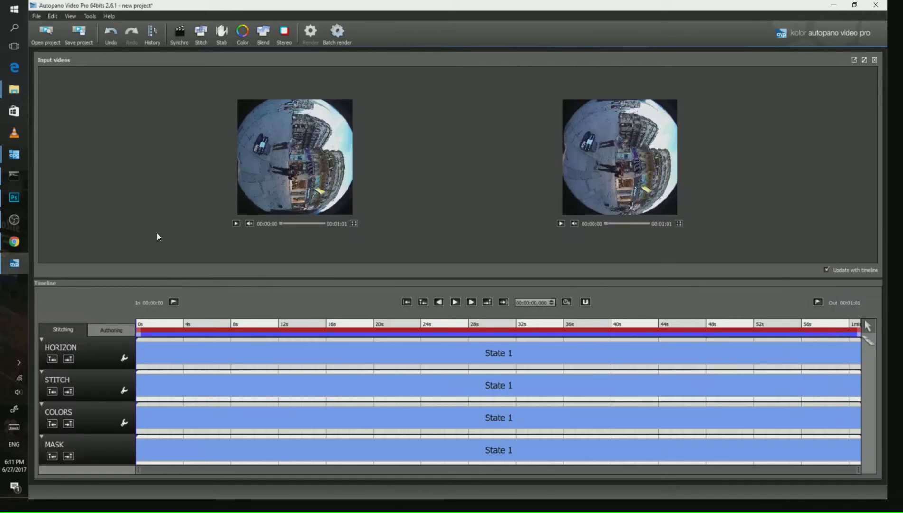
# - Show the Synchronization panel with both clips at 0 ms and a 20.00 s search range
pyautogui.click(180, 36)
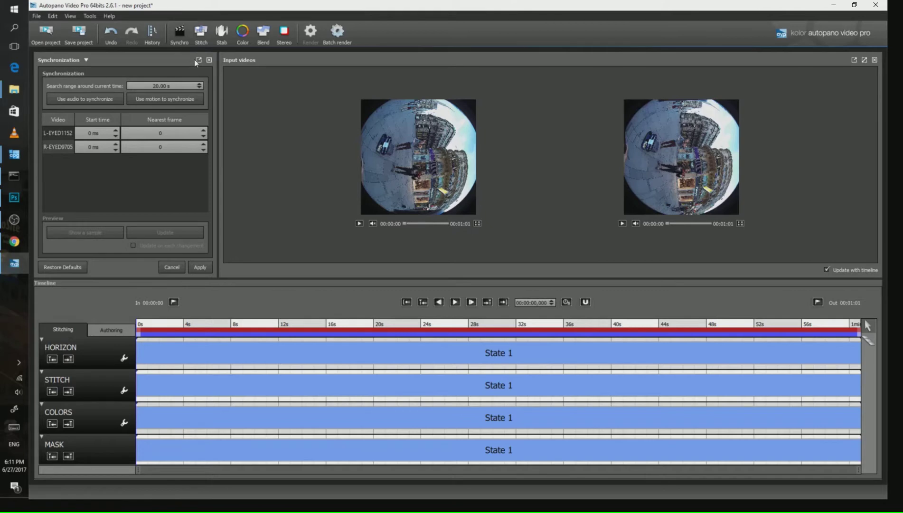
# - Stitch the clips with '.pano (select in folder)' using the -EYED0000 reference panorama
pyautogui.click(196, 42)
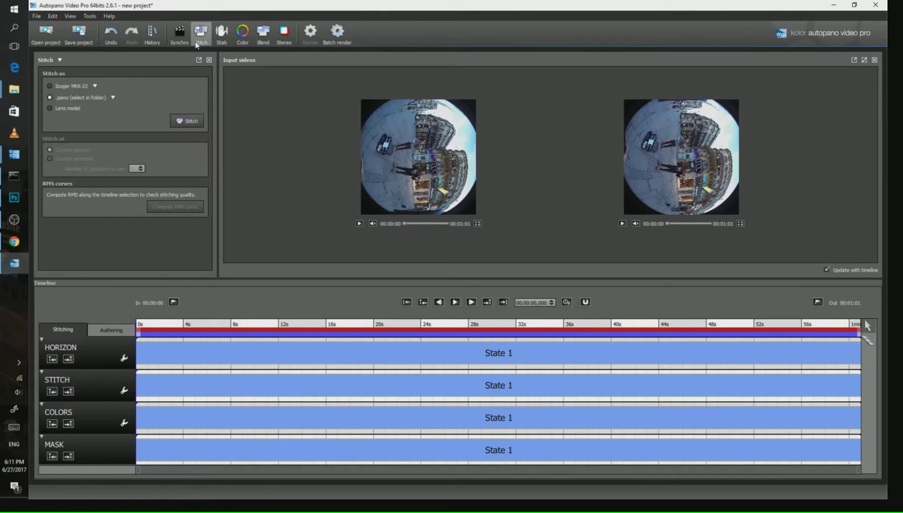
pyautogui.click(49, 87)
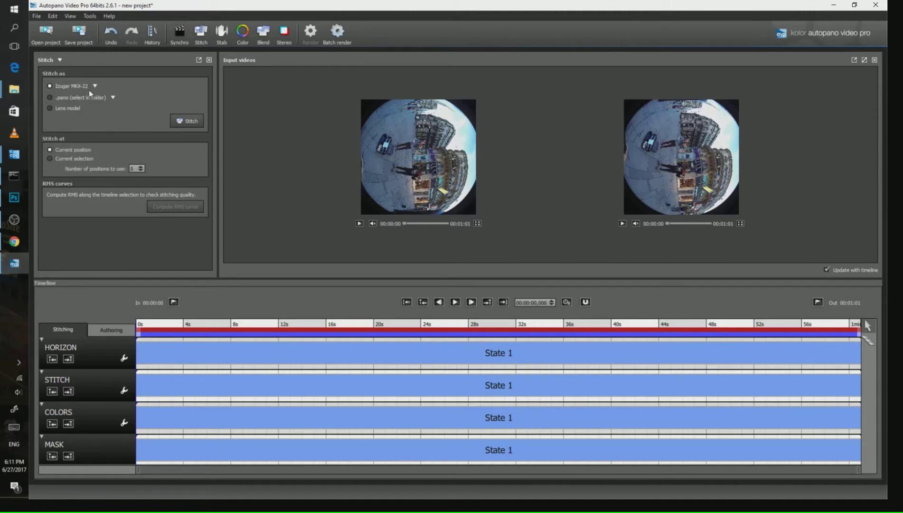
pyautogui.click(50, 97)
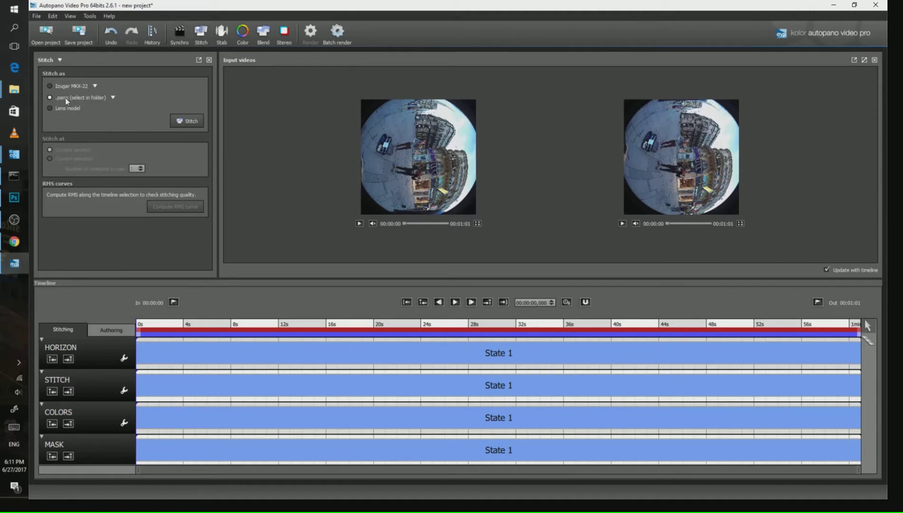
pyautogui.click(182, 121)
pyautogui.click(147, 88)
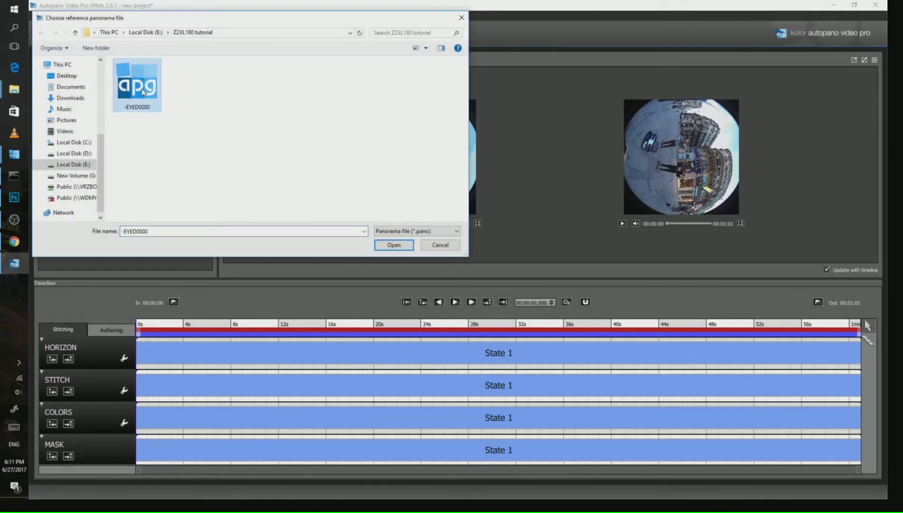
pyautogui.click(393, 245)
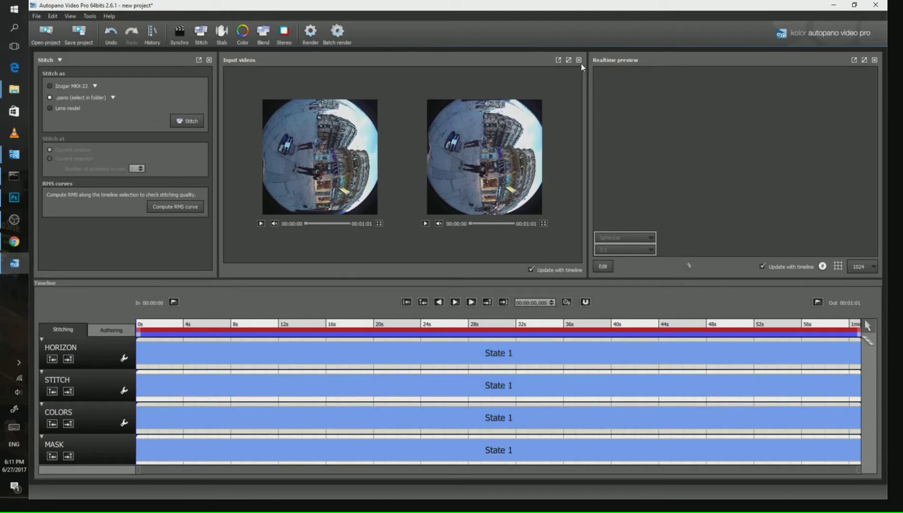
# - Close the Input videos panel to enlarge the preview, then bring up the Stereo panel
pyautogui.click(579, 63)
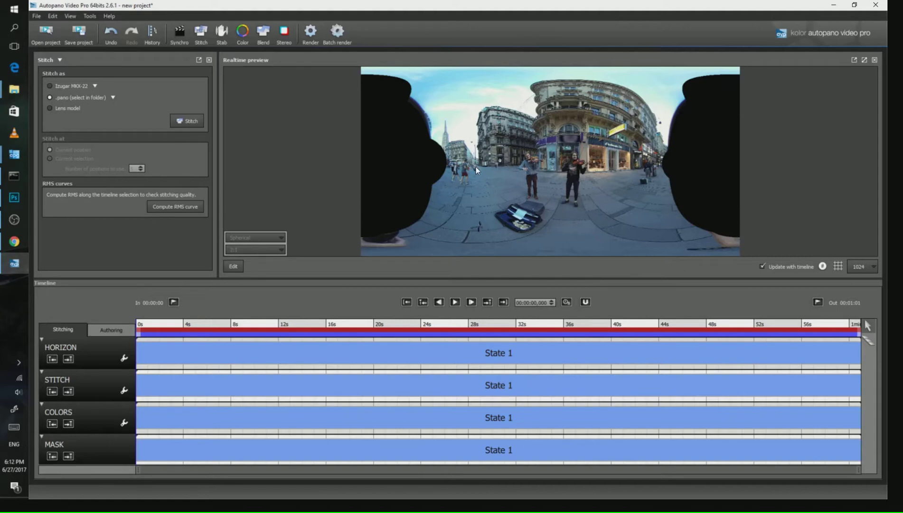
pyautogui.click(284, 34)
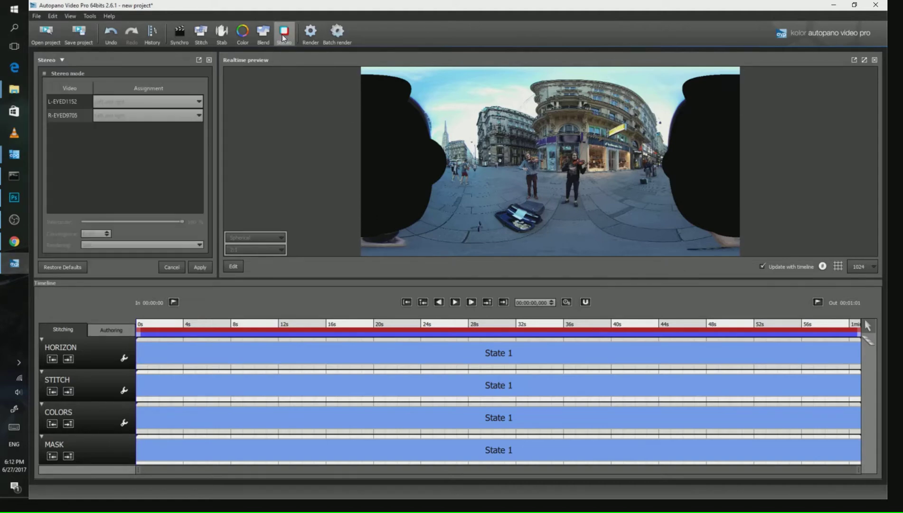
# - Enable stereo with L-EYED1152 Left only, R-EYED9705 Right only, and apply anaglyph rendering
pyautogui.click(44, 72)
pyautogui.click(107, 101)
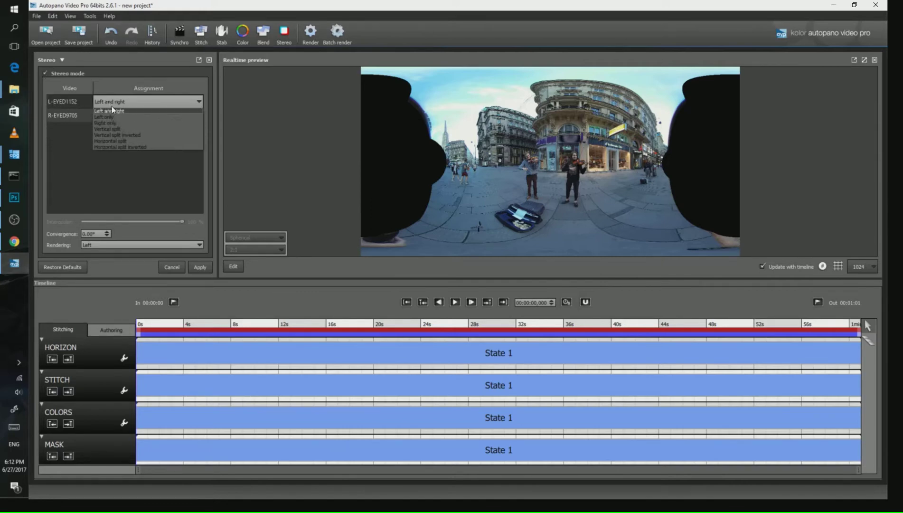
pyautogui.click(119, 116)
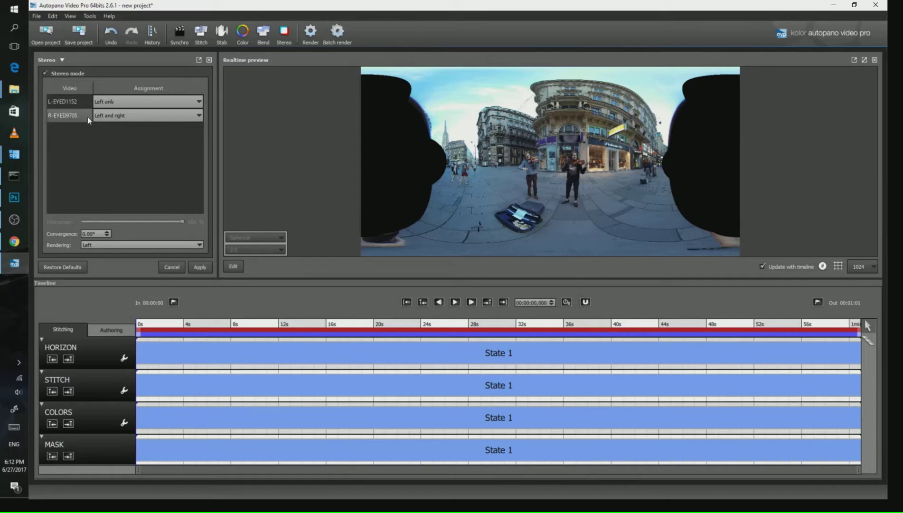
pyautogui.click(106, 115)
pyautogui.click(117, 136)
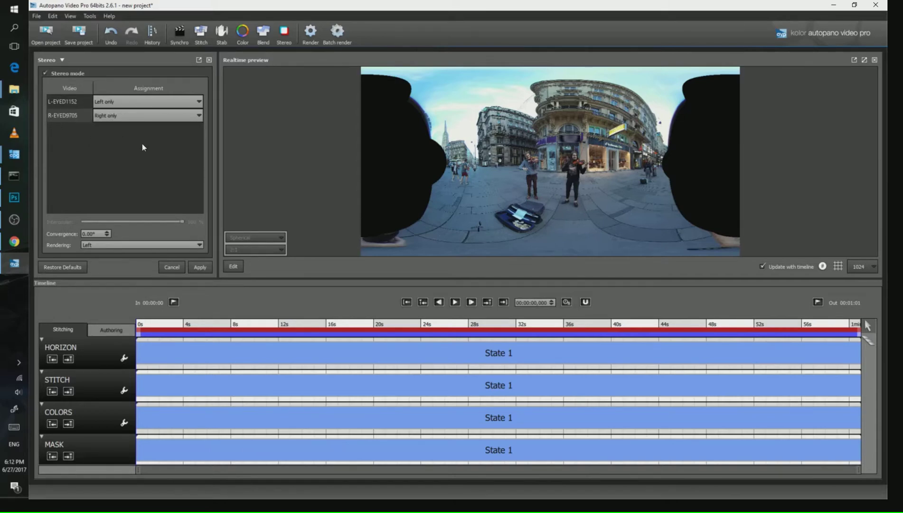
pyautogui.click(122, 244)
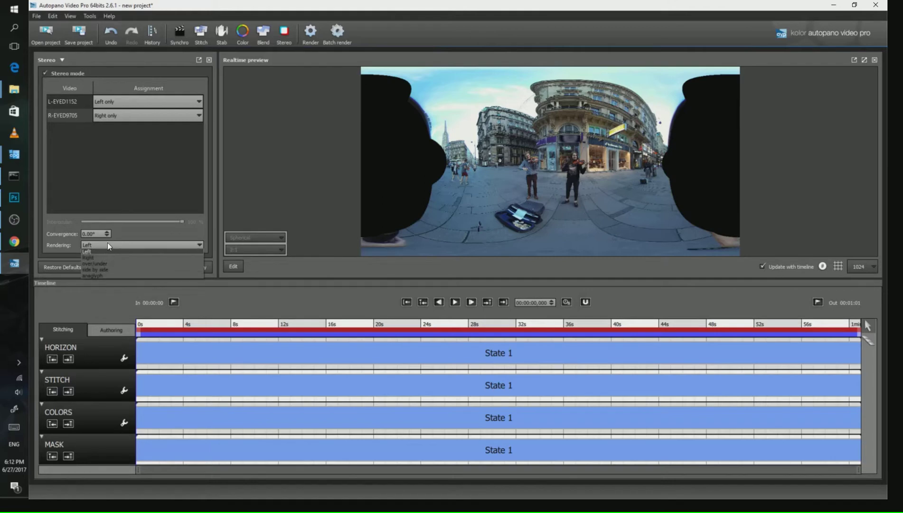
pyautogui.click(101, 277)
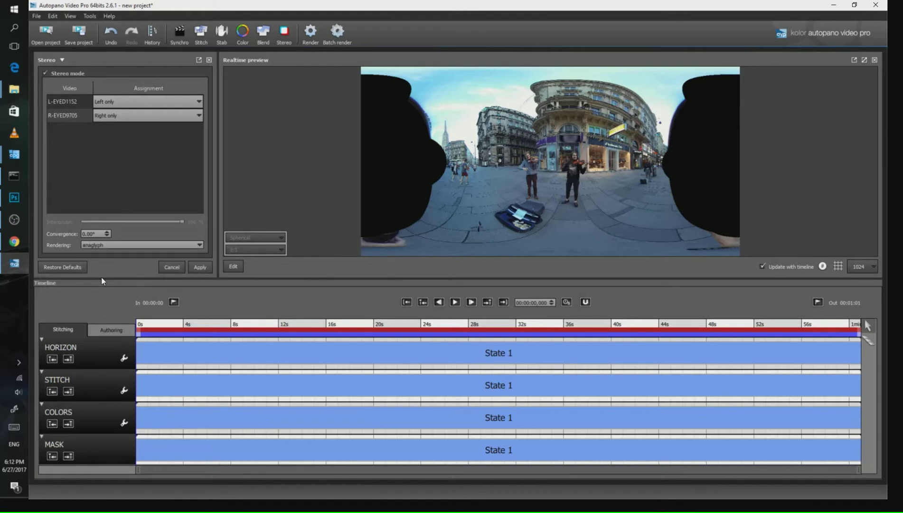
pyautogui.click(198, 270)
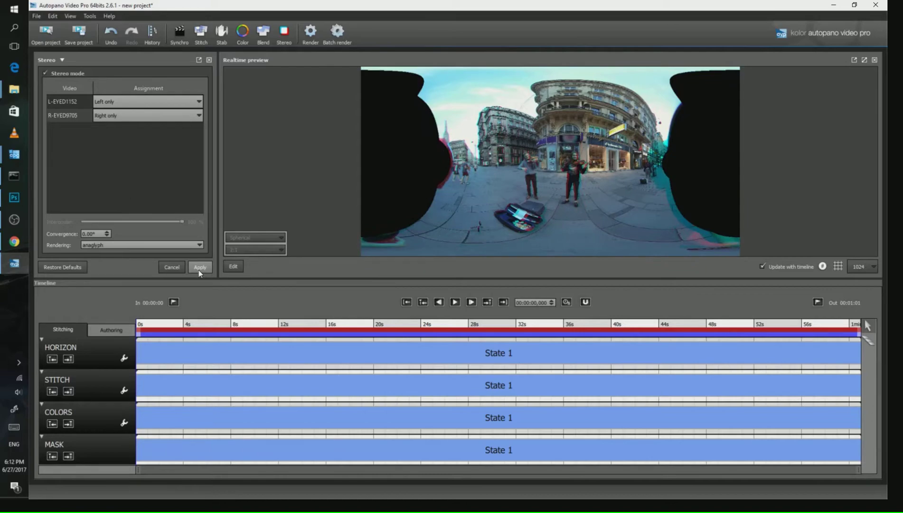
pyautogui.click(865, 60)
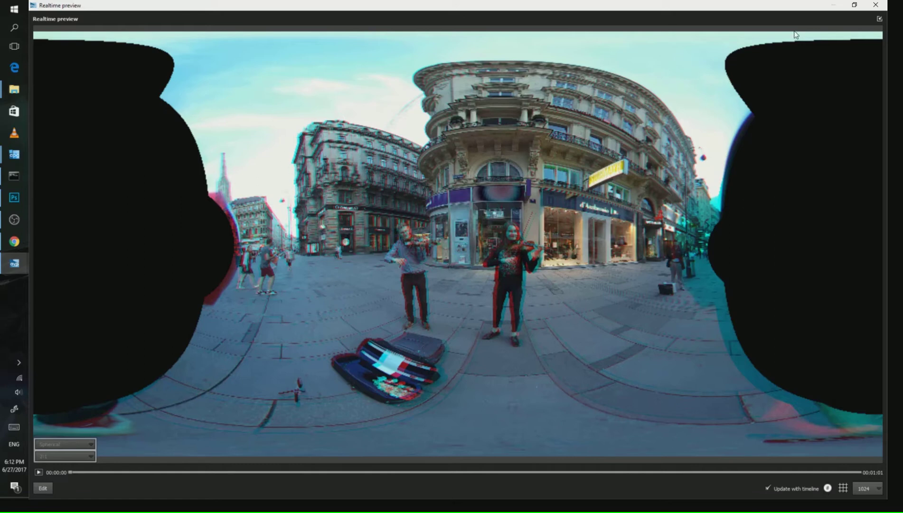
pyautogui.click(880, 19)
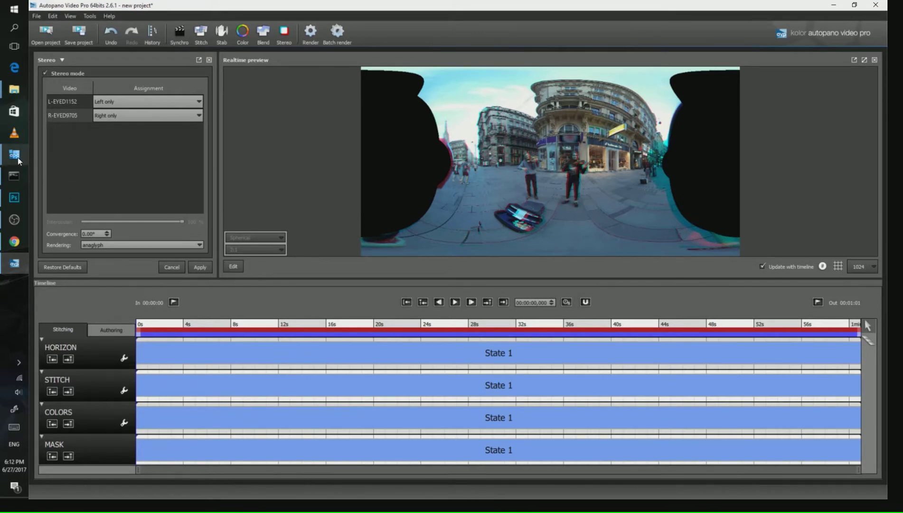
# - In Autopano Giga, toggle each eye layer of -EYED0000.pano to compare, then save it
pyautogui.moveTo(18, 158)
pyautogui.click(70, 173)
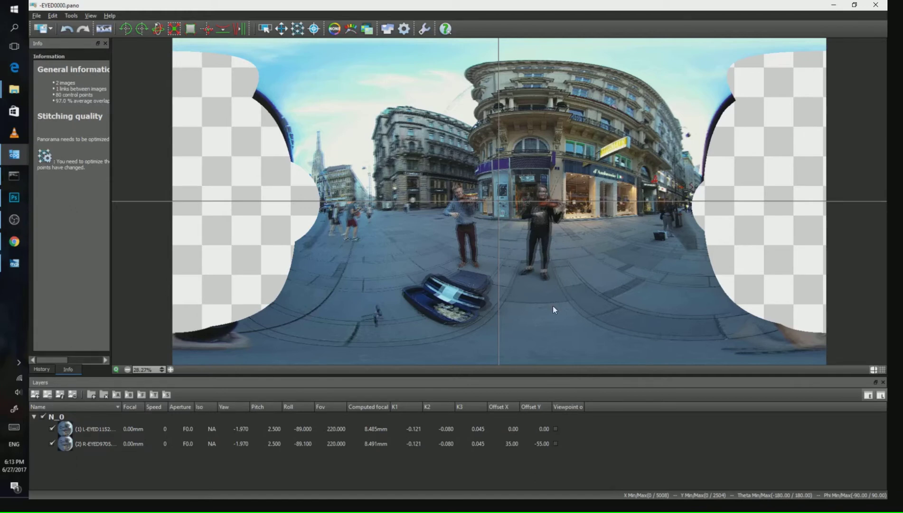
pyautogui.click(51, 445)
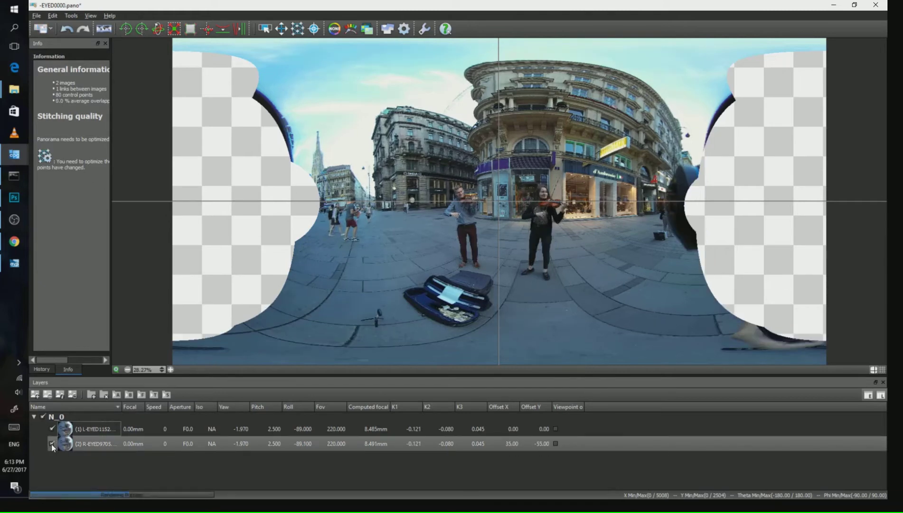
pyautogui.click(51, 444)
pyautogui.click(52, 430)
pyautogui.click(51, 430)
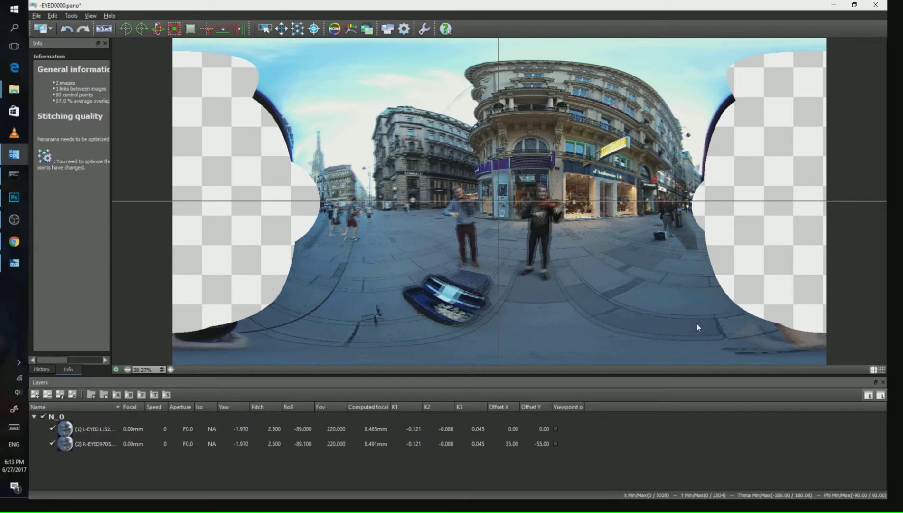
pyautogui.click(41, 28)
# - Switch Autopano Video Pro's stereo rendering to over/under and maximize the Realtime preview
pyautogui.click(11, 268)
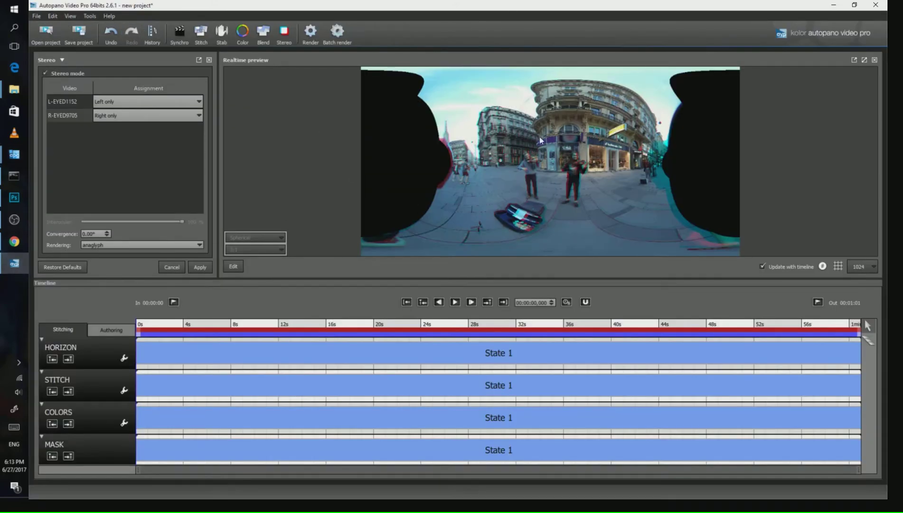
pyautogui.click(95, 247)
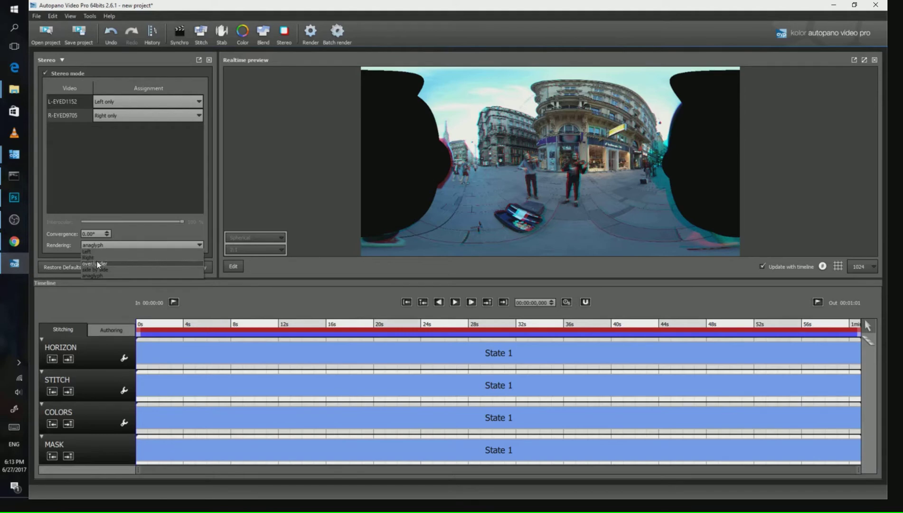
pyautogui.click(96, 262)
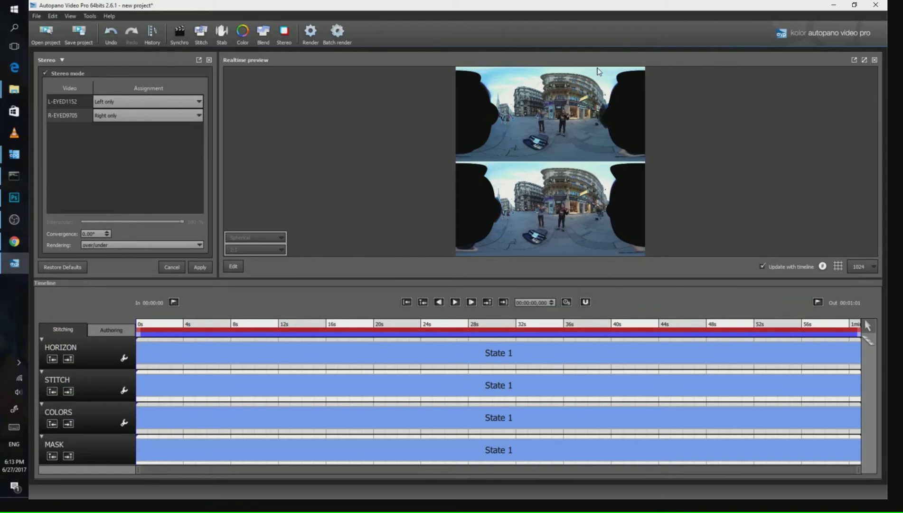
pyautogui.click(865, 60)
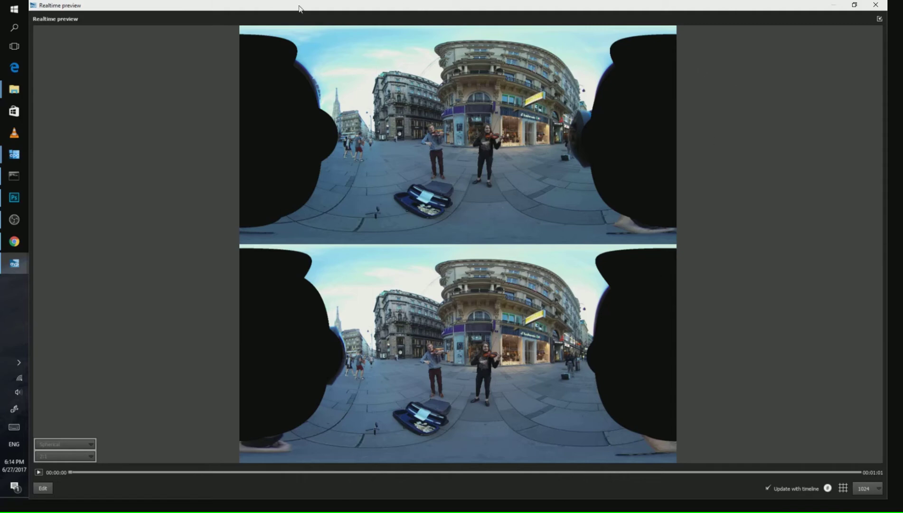
# - Switch to the day6-violin folder and view the VLC-screencap image, then close it
pyautogui.hotkey('alt', 'Tab')
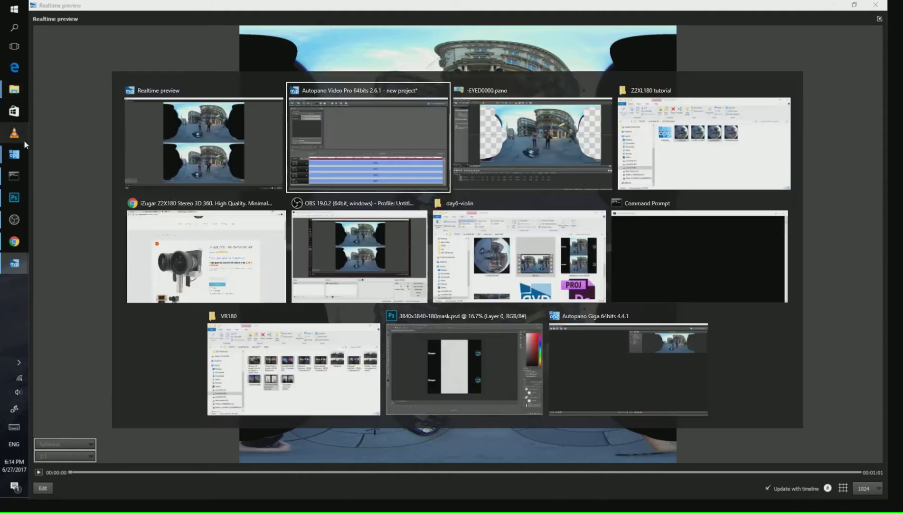
pyautogui.hotkey('alt', 'Tab')
pyautogui.hotkey('alt', 'Tab')
pyautogui.hotkey('alt', 'Tab')
pyautogui.hotkey('alt', 'Tab')
pyautogui.hotkey('alt', 'Tab')
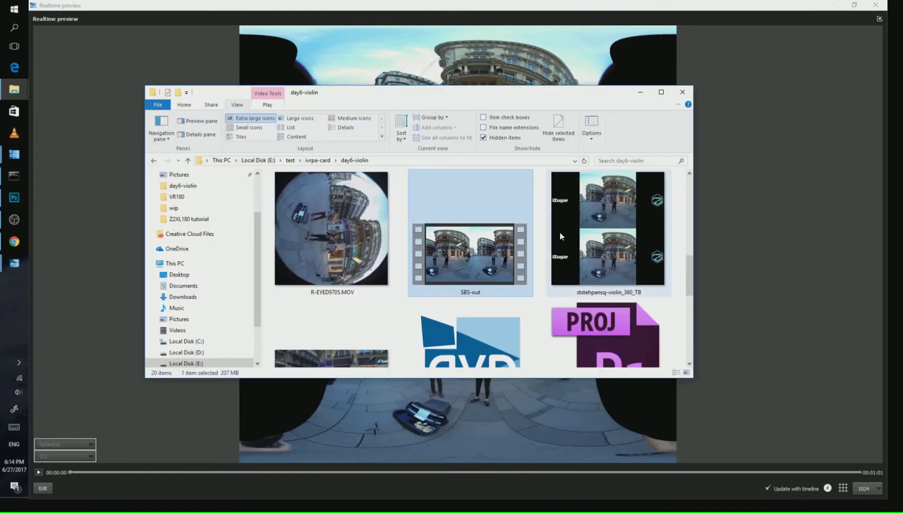
pyautogui.scroll(-5, 567, 235)
pyautogui.scroll(-3, 593, 276)
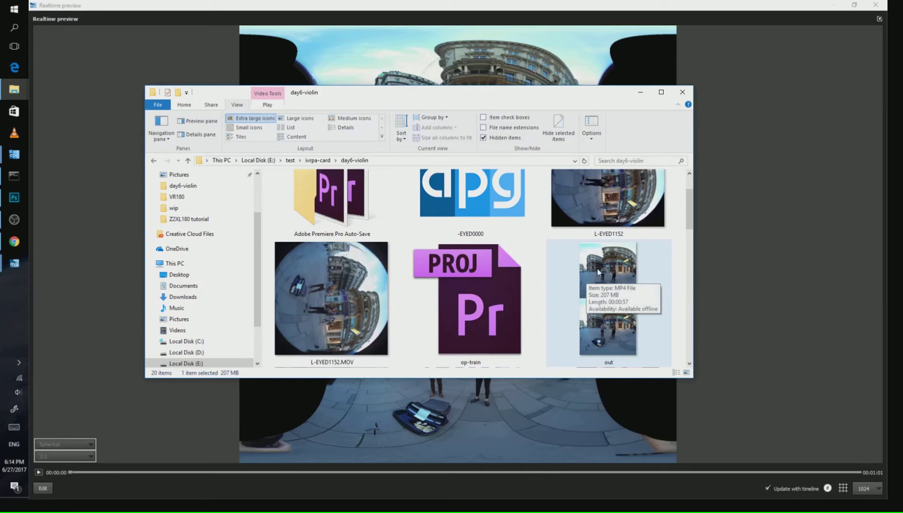
pyautogui.scroll(-5, 599, 272)
pyautogui.click(458, 300)
pyautogui.doubleClick(458, 300)
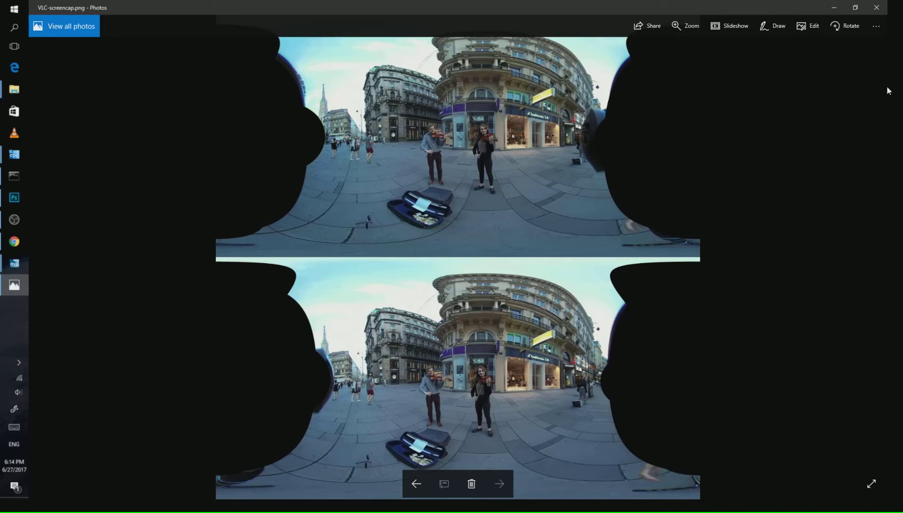
pyautogui.click(886, 6)
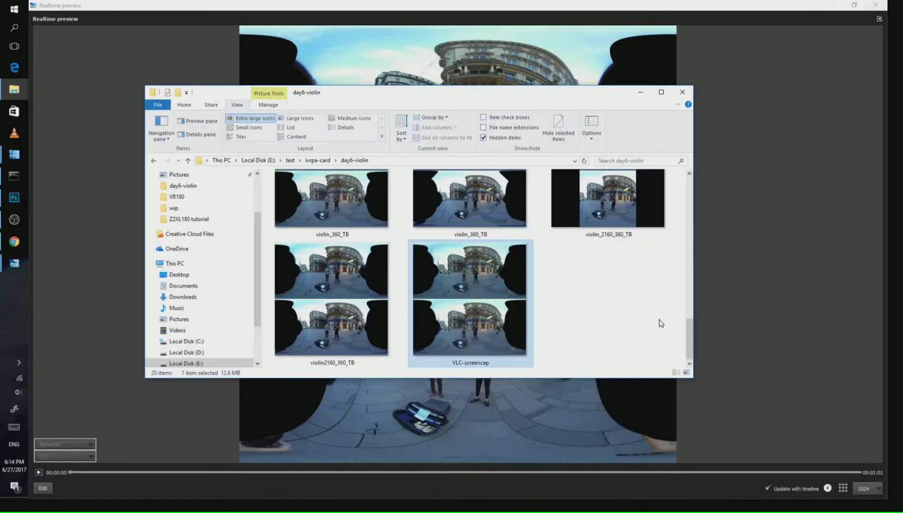
# - Bring up the Open with app choices for the out video
pyautogui.scroll(5, 662, 327)
pyautogui.scroll(-1, 677, 336)
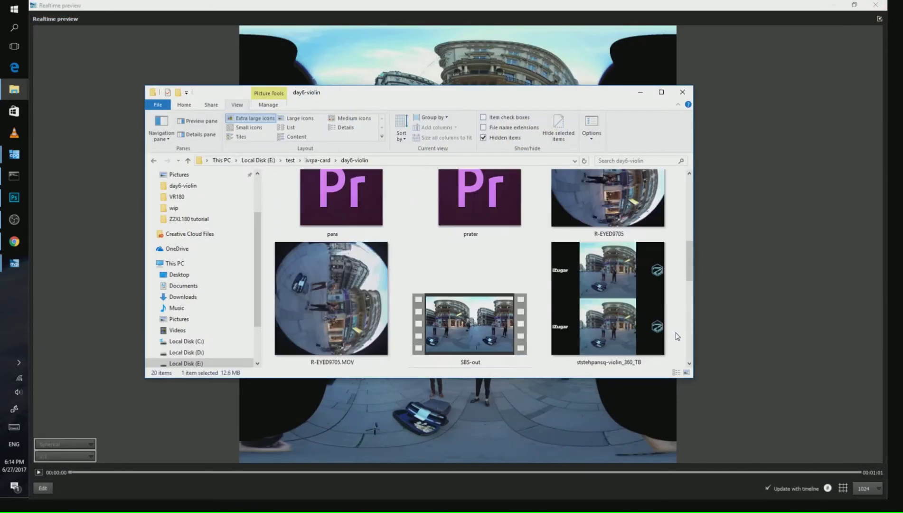
pyautogui.scroll(5, 665, 331)
pyautogui.click(639, 323)
pyautogui.rightClick(640, 322)
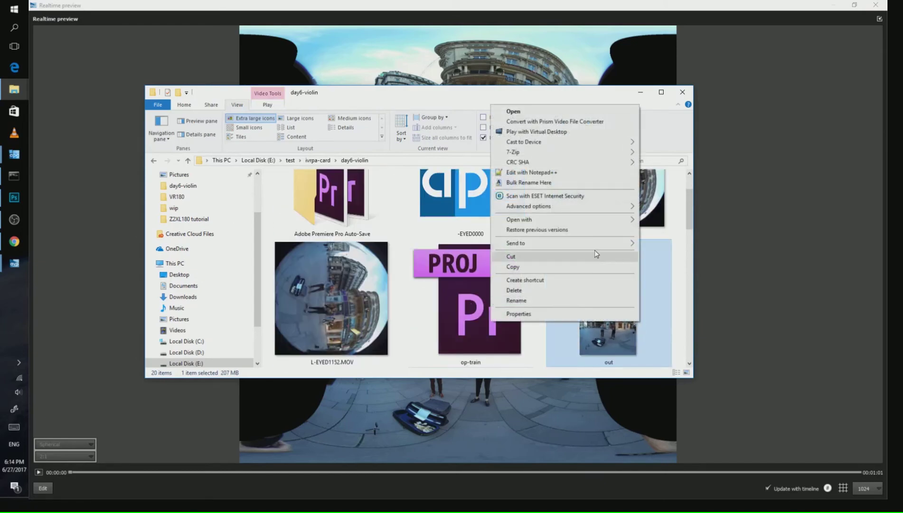
pyautogui.moveTo(588, 224)
pyautogui.click(375, 262)
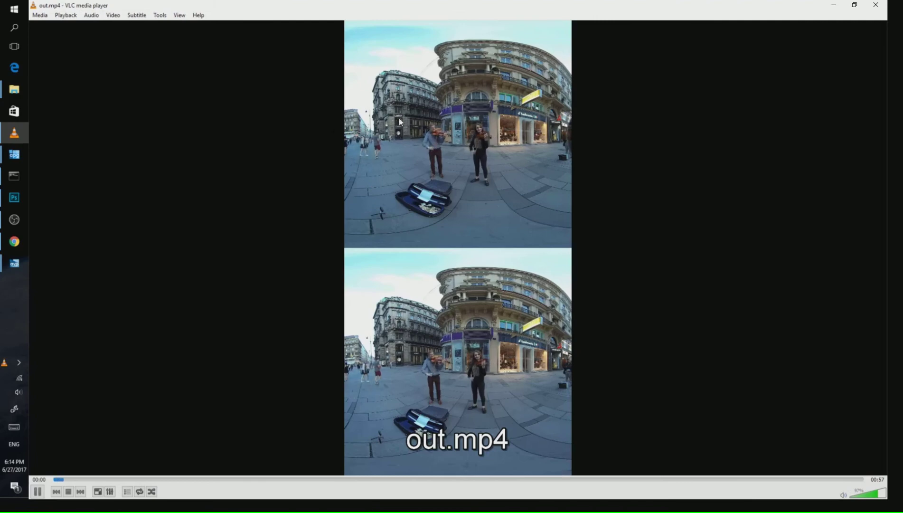
pyautogui.click(886, 4)
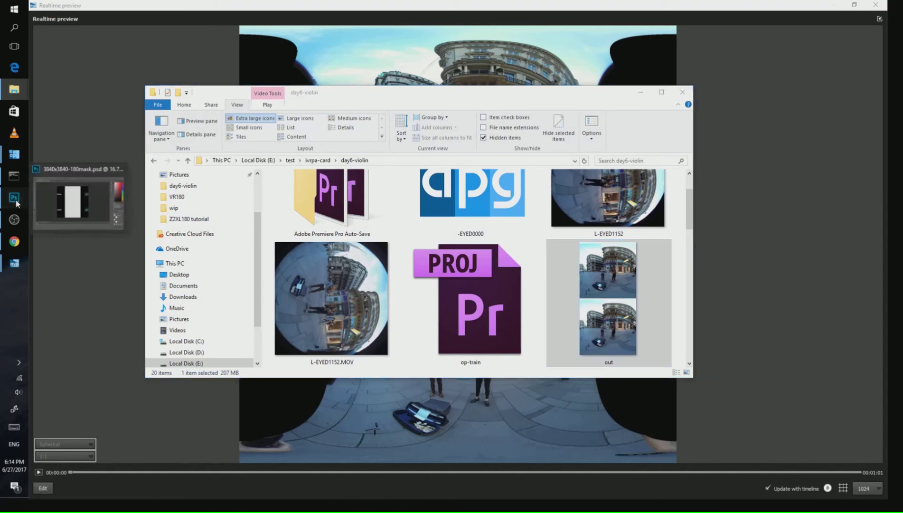
# - Bring the day6-violin folder window in front of Photoshop
pyautogui.click(15, 200)
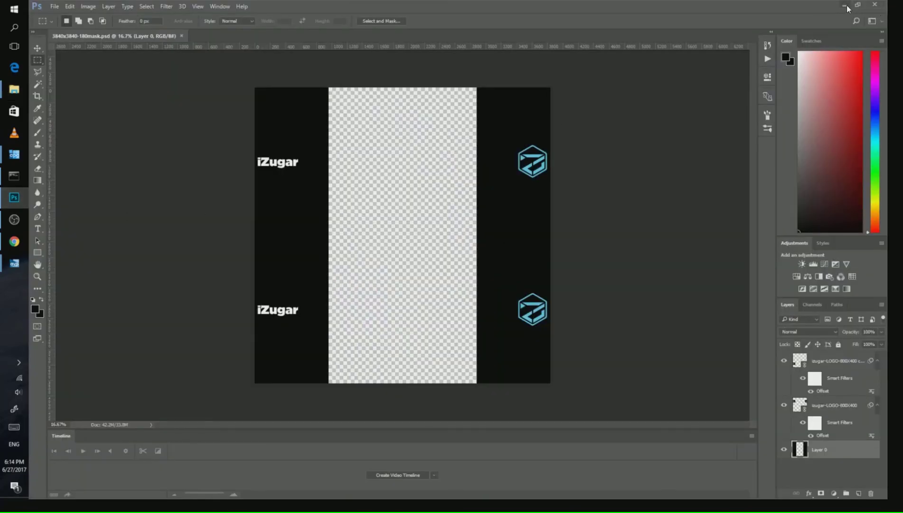
pyautogui.press('super+Tab')
pyautogui.press('Return')
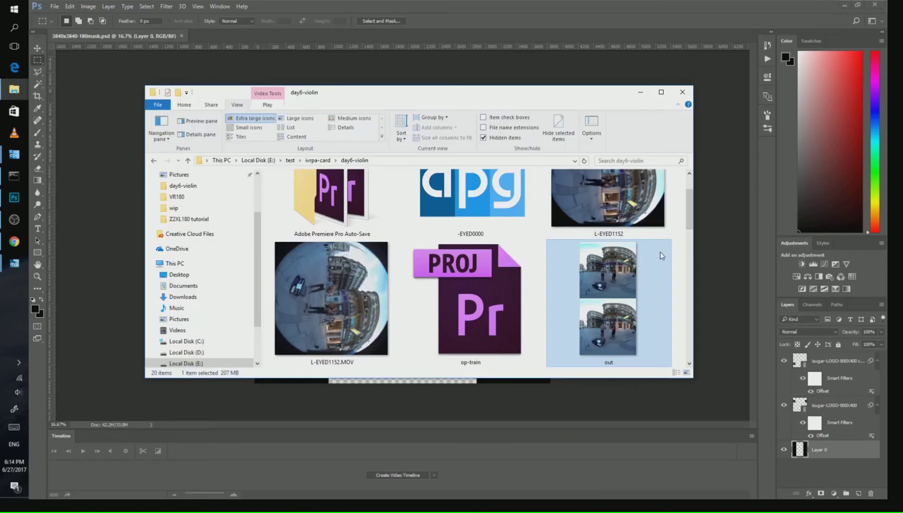
# - Select the ststehpansq-violin_360_TB render in the folder and open a Command Prompt
pyautogui.moveTo(688, 214); pyautogui.dragTo(700, 274)
pyautogui.click(619, 251)
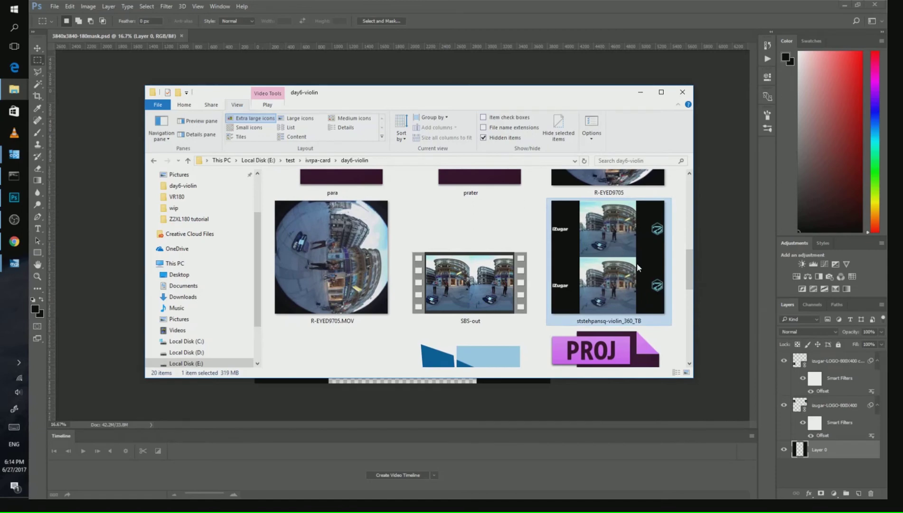
pyautogui.click(13, 176)
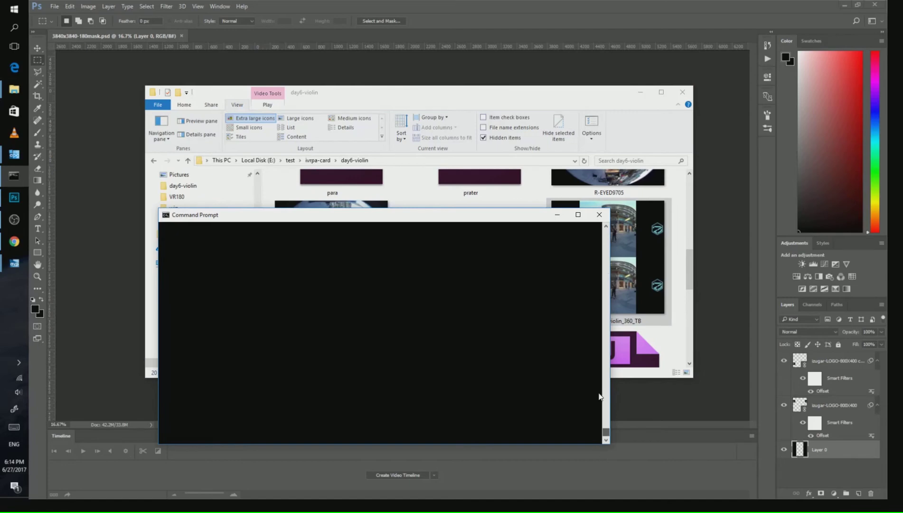
pyautogui.click(600, 215)
pyautogui.scroll(2, 550, 268)
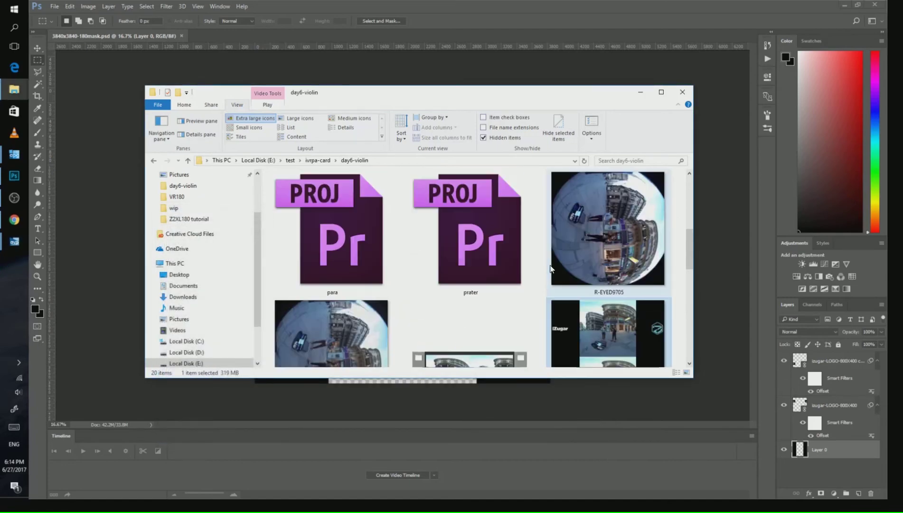
pyautogui.scroll(-3, 550, 268)
pyautogui.click(494, 200)
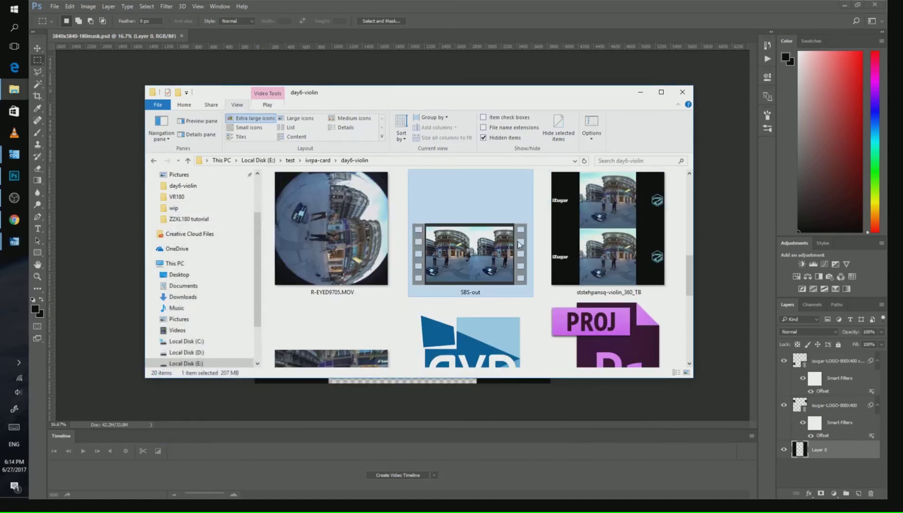
pyautogui.rightClick(519, 241)
pyautogui.moveTo(426, 357)
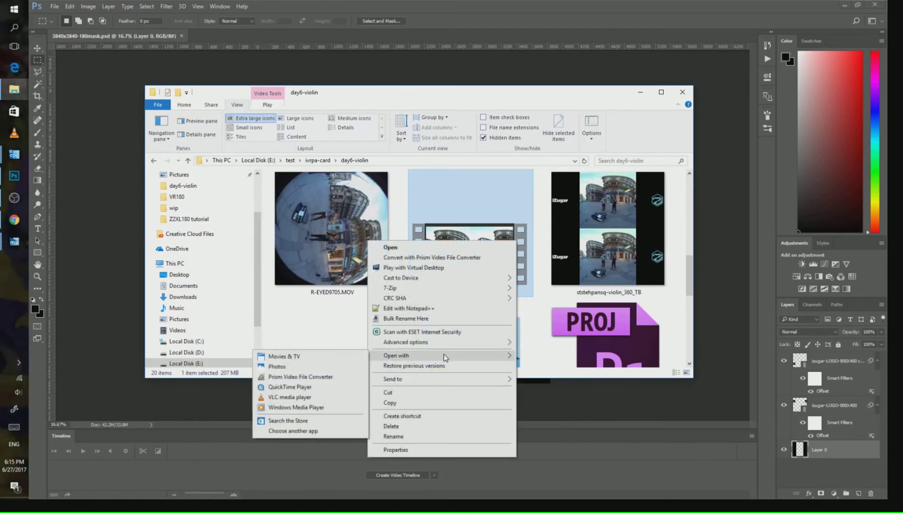
pyautogui.click(324, 396)
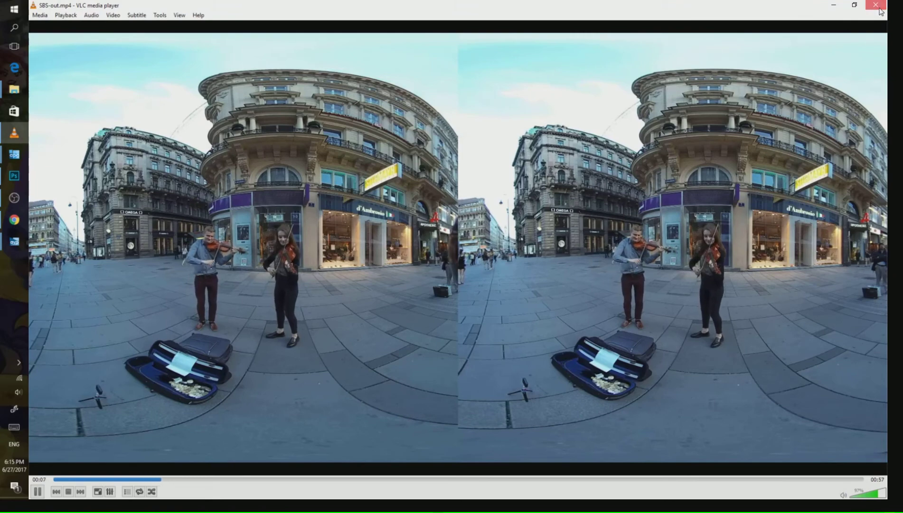
pyautogui.click(877, 5)
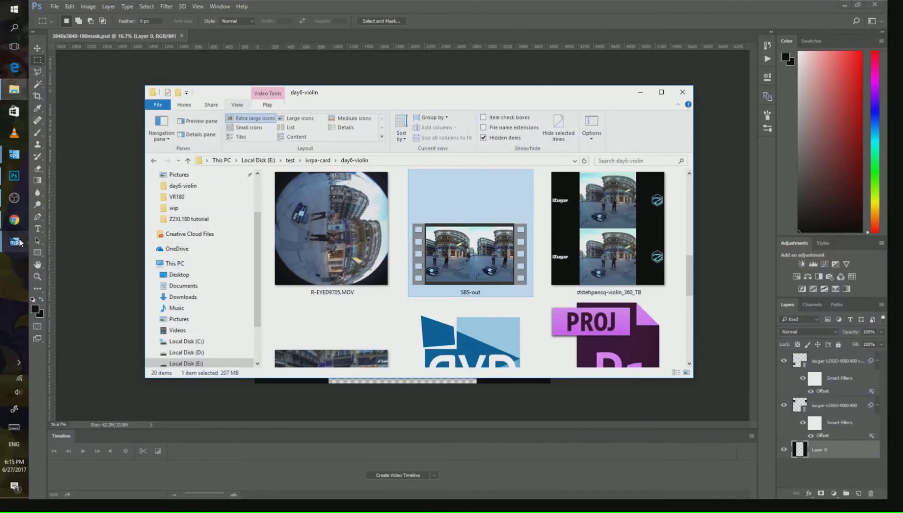
# - Switch Chrome to the Stereo180 VR violin video and pan from the Omega building back to both violinists
pyautogui.click(19, 221)
pyautogui.click(347, 8)
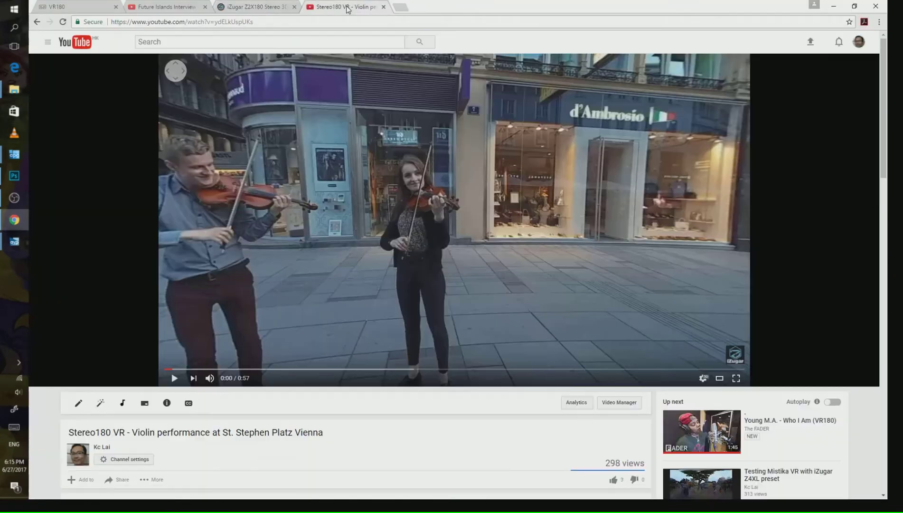
pyautogui.moveTo(340, 201); pyautogui.dragTo(362, 282)
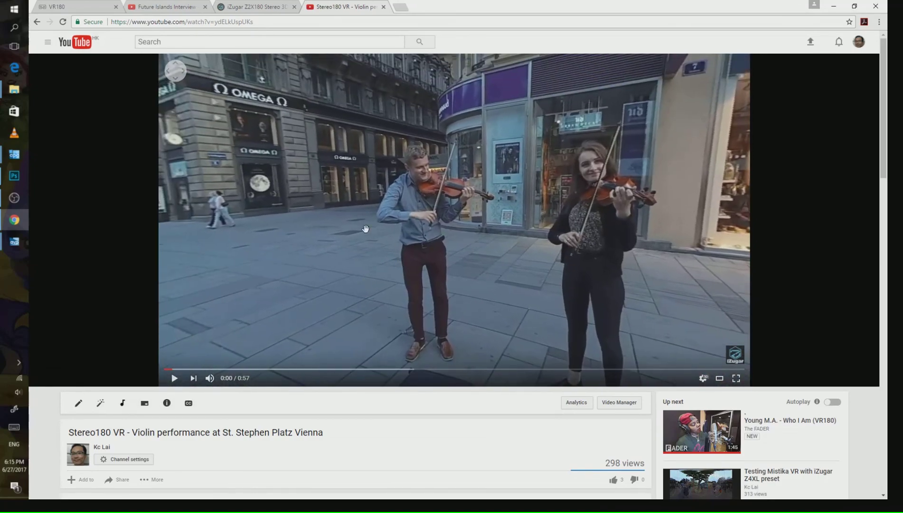
pyautogui.moveTo(370, 229); pyautogui.dragTo(238, 209)
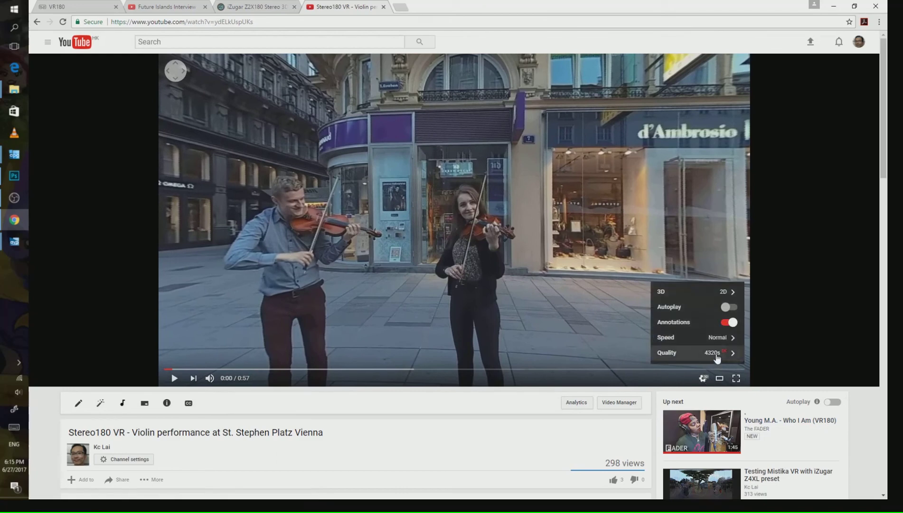
# - Set the violin video's 3D mode to red/cyan anaglyph and pan the view sideways
pyautogui.click(717, 359)
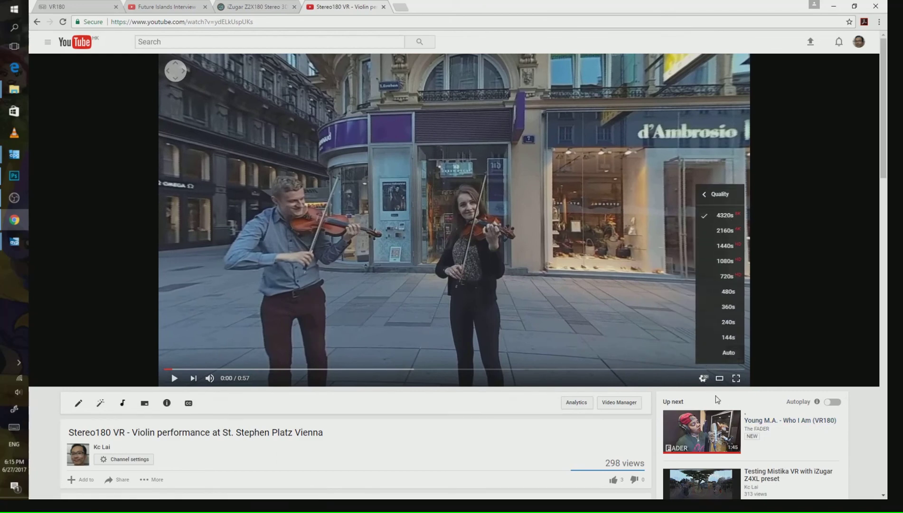
pyautogui.click(703, 378)
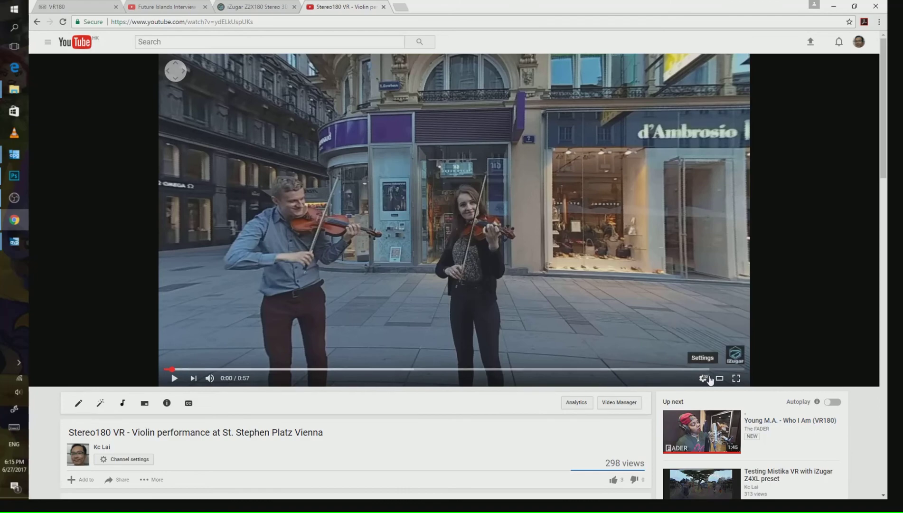
pyautogui.click(710, 380)
pyautogui.click(672, 296)
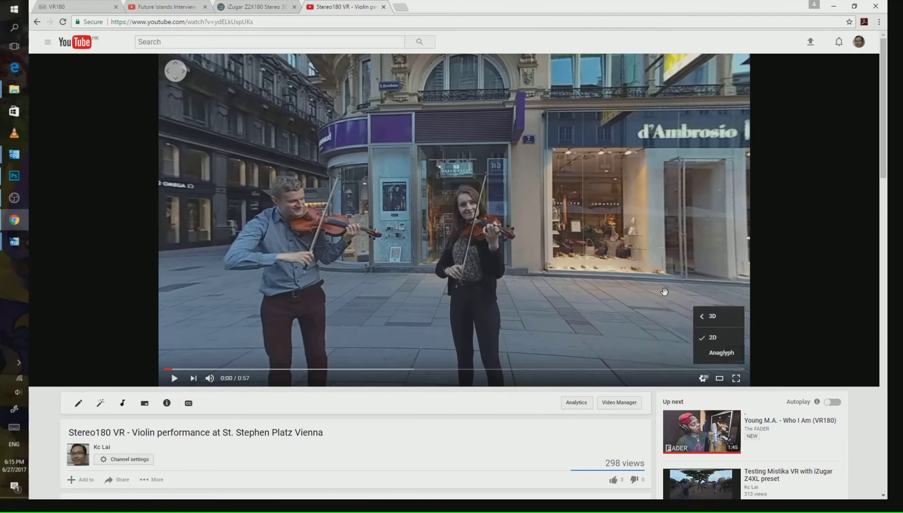
pyautogui.click(721, 352)
pyautogui.moveTo(468, 246); pyautogui.dragTo(711, 338)
# - Return the video's 3D mode to 2D and switch to the Future Islands Interview VR180 video
pyautogui.click(703, 378)
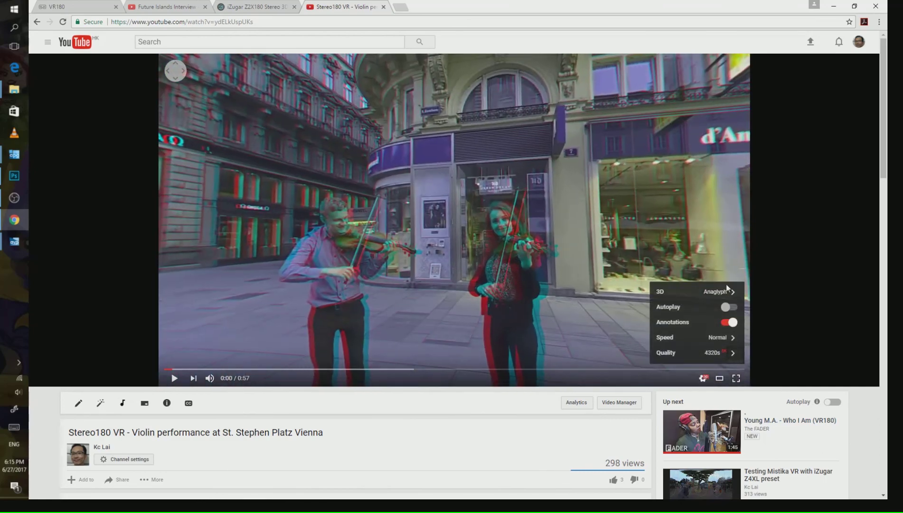
pyautogui.click(728, 291)
pyautogui.click(714, 336)
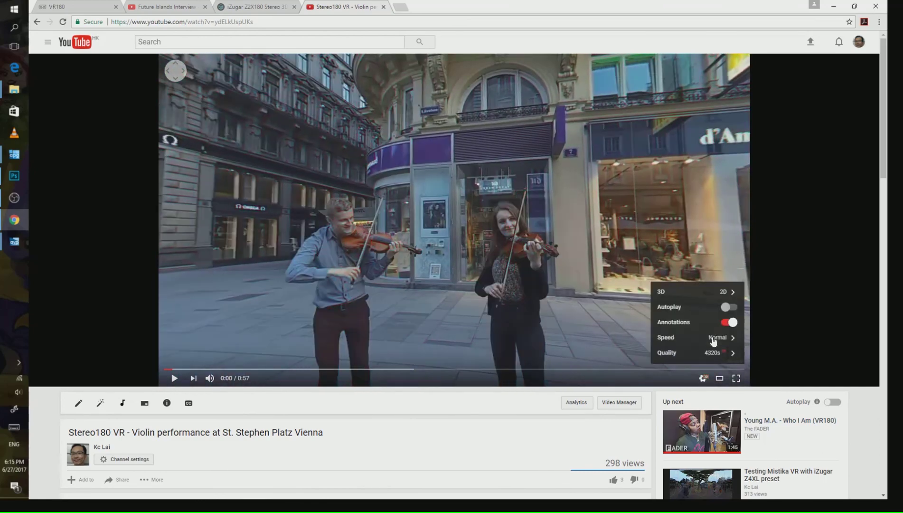
pyautogui.click(175, 9)
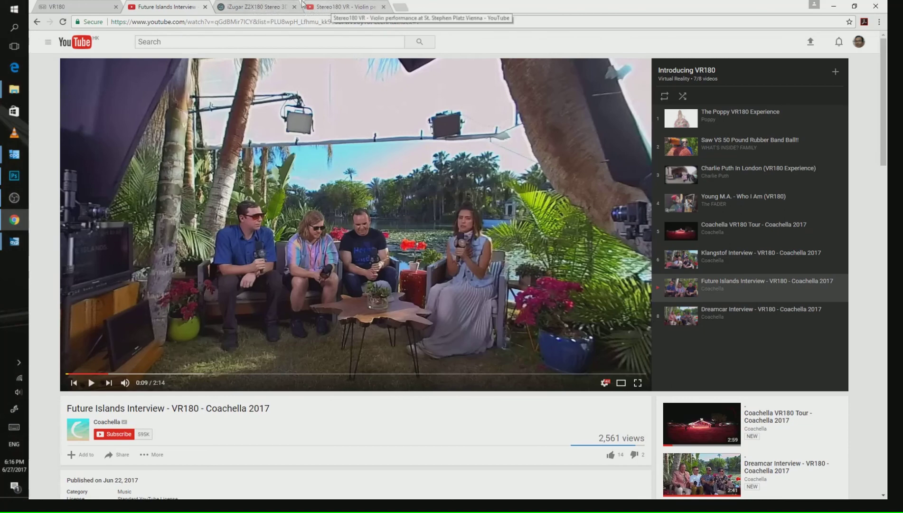
pyautogui.click(263, 7)
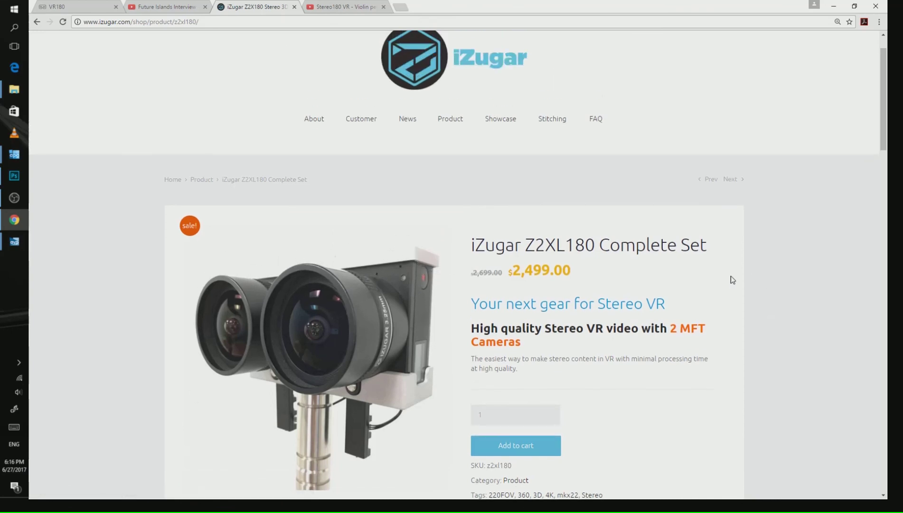
pyautogui.scroll(1, 765, 294)
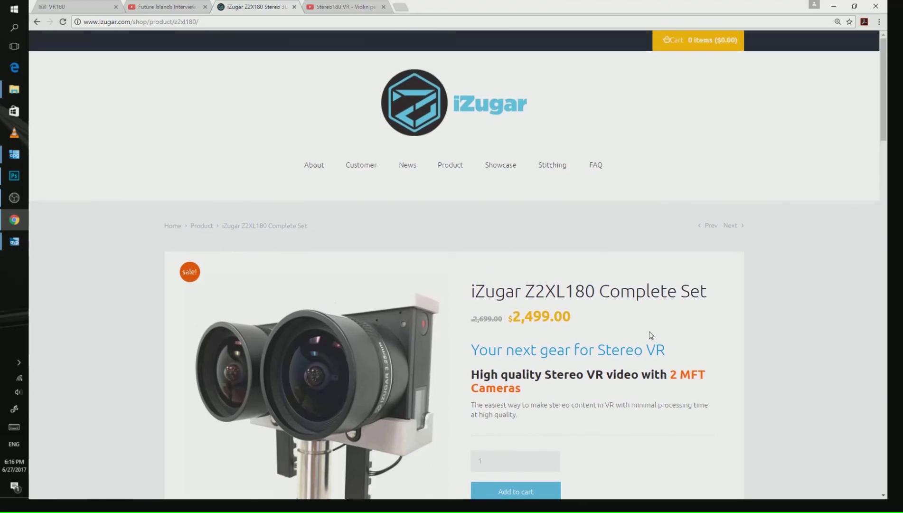
pyautogui.scroll(-1, 641, 330)
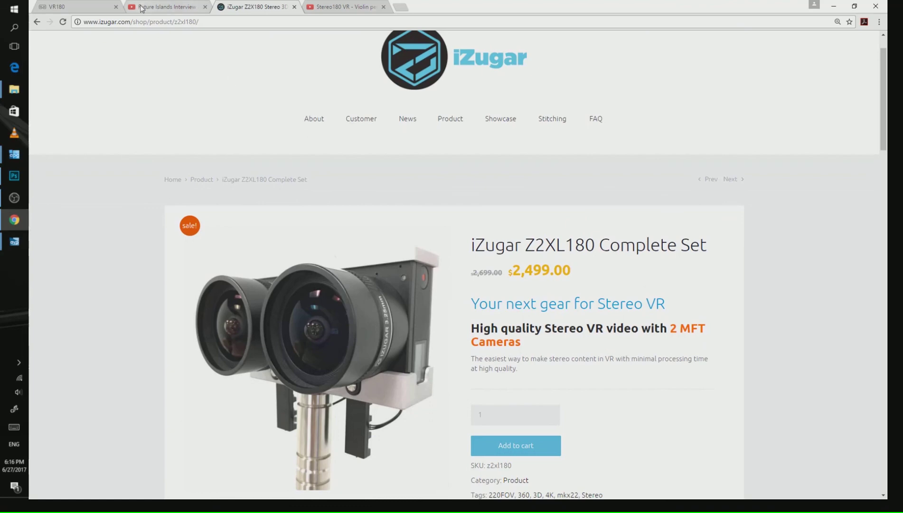
pyautogui.click(157, 8)
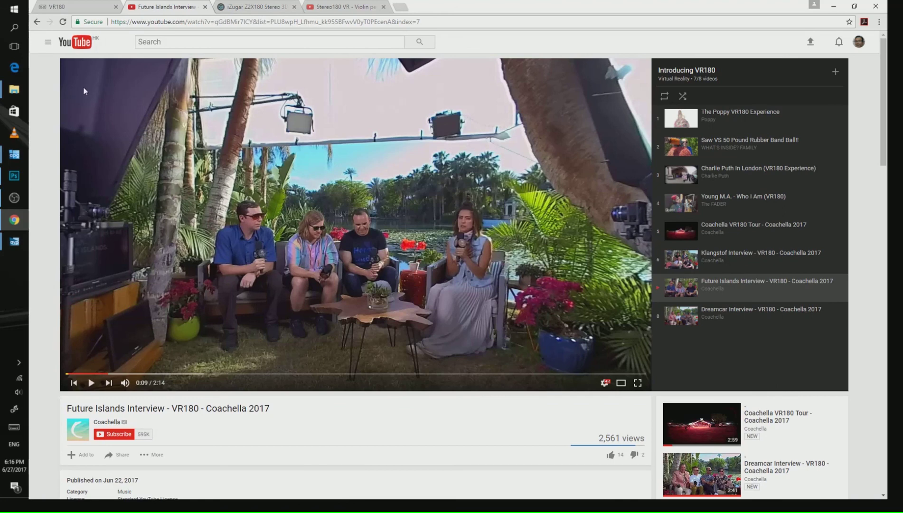